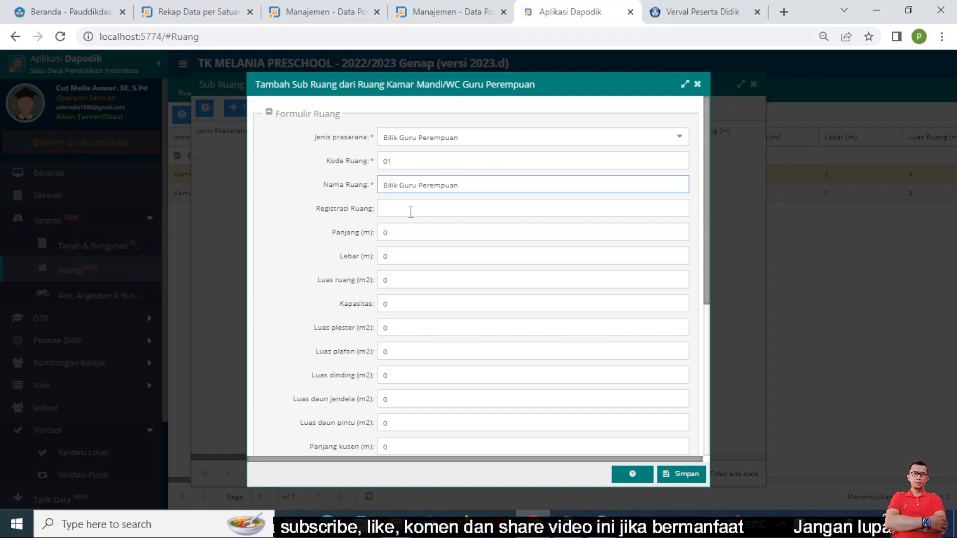
Review the remaining fields of the Bilik Guru Perempuan sub-room form for WC Guru and save it
scroll(412, 209, down, 3)
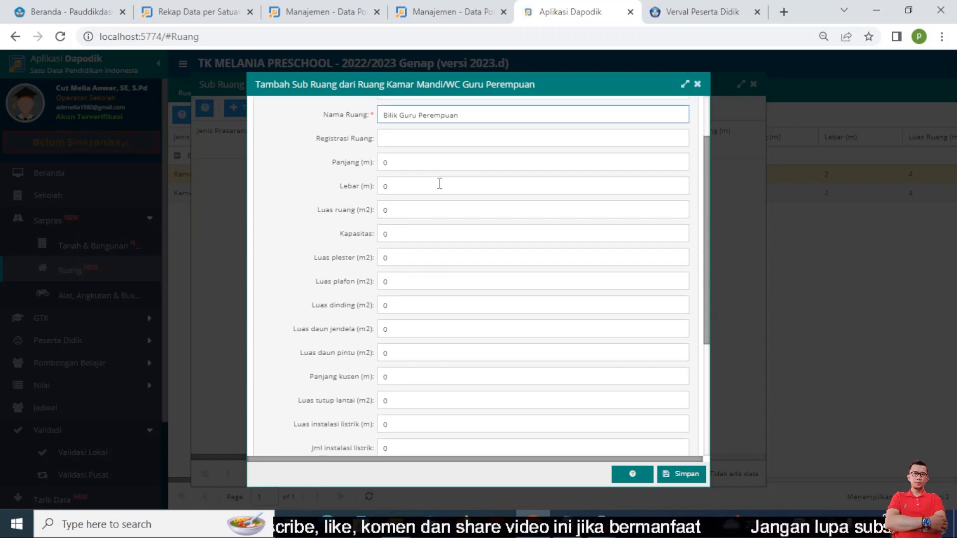
scroll(438, 186, down, 6)
scroll(553, 179, up, 10)
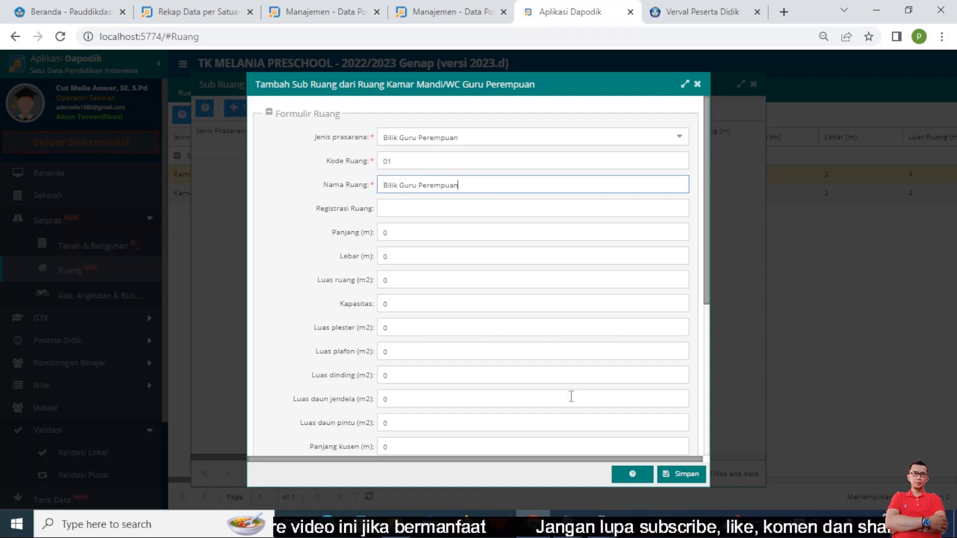
click(681, 474)
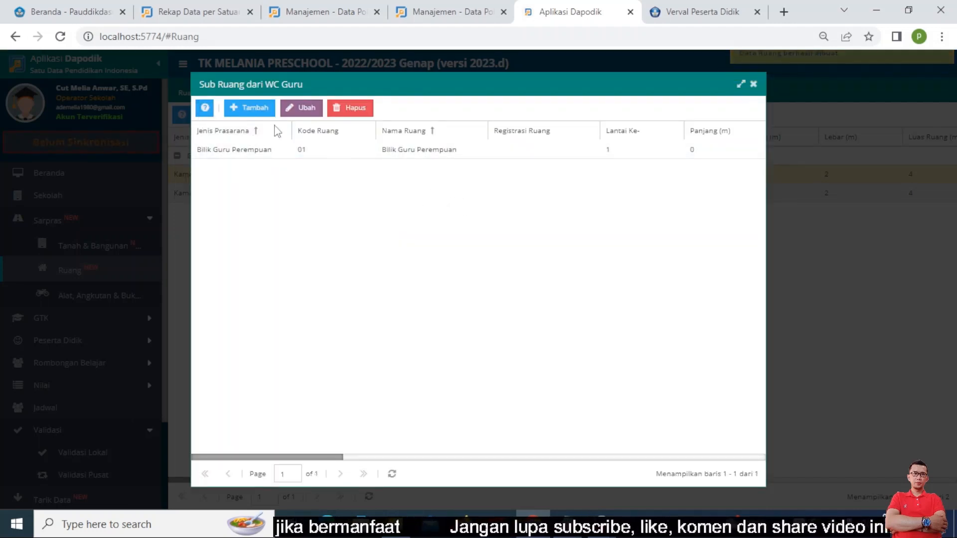
Check which infrastructure types are offered for another WC Guru sub-room, then close its sub-room list
click(249, 109)
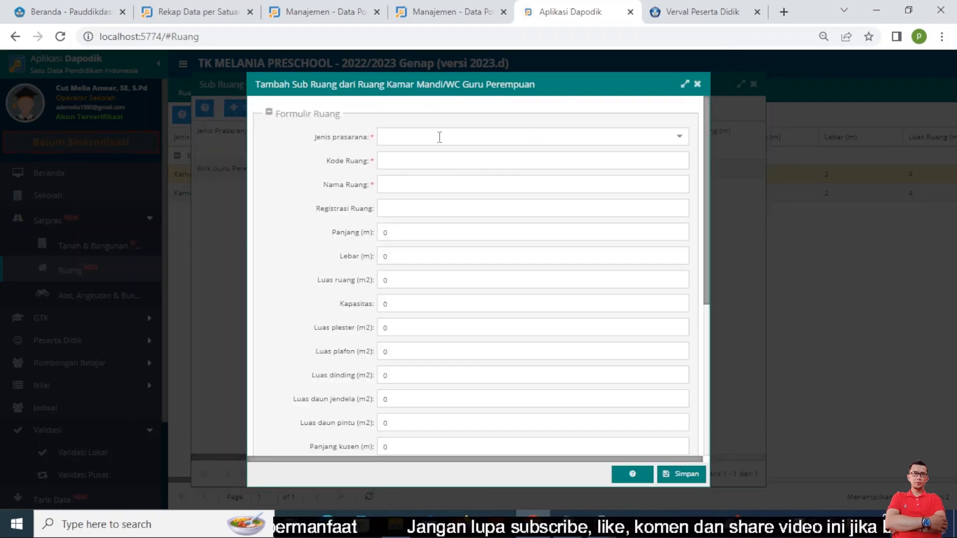
click(680, 138)
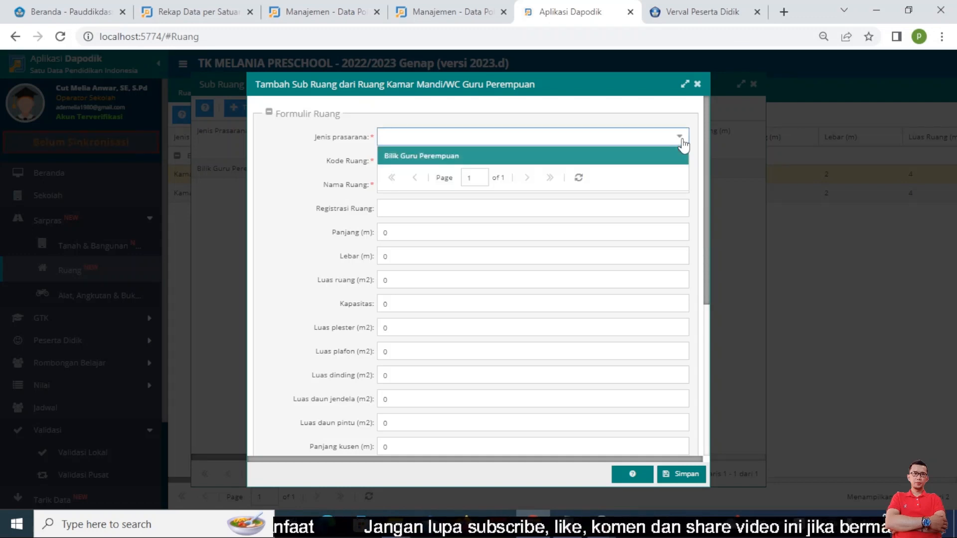
click(697, 84)
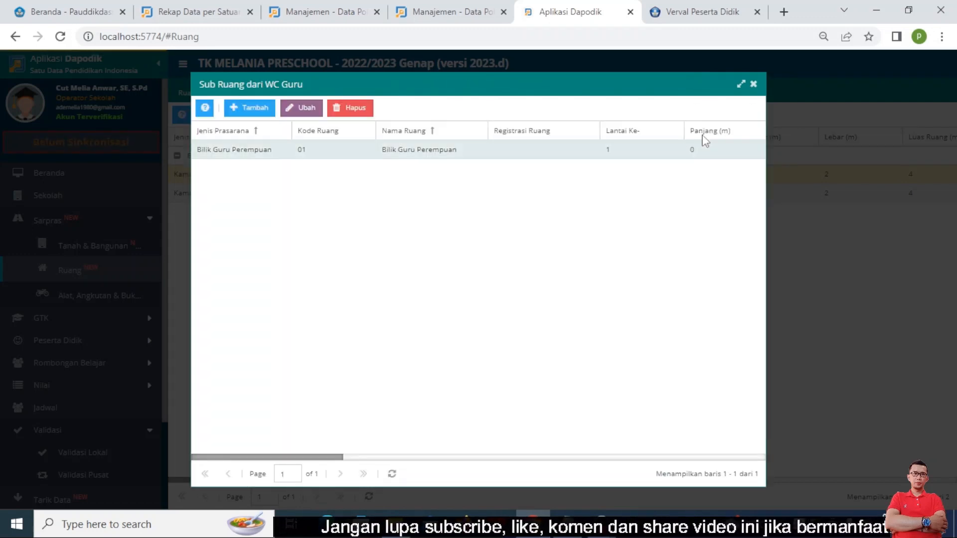
click(755, 86)
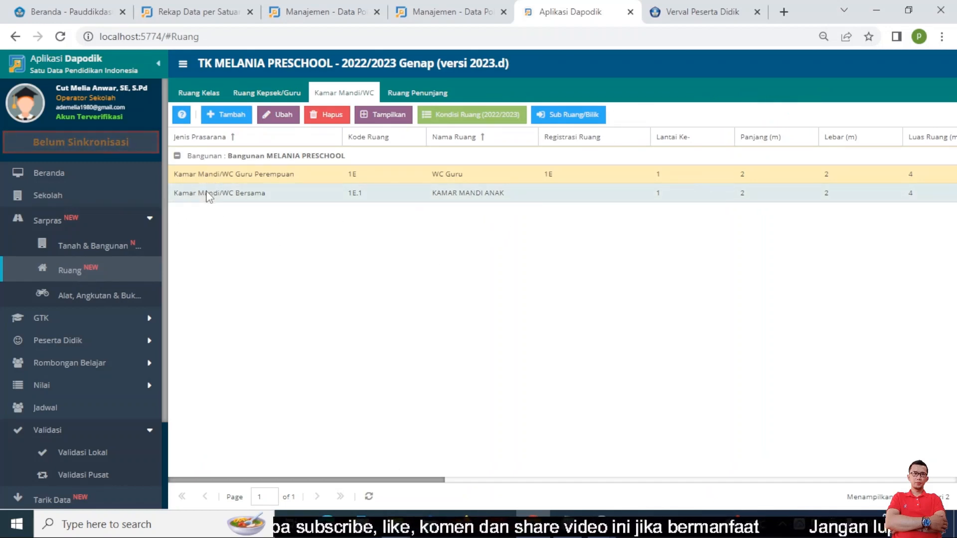
Add a sub-room to KAMAR MANDI ANAK with type Bilik Laki-laki, room code 001 and name Bilik Laki-laki
click(230, 198)
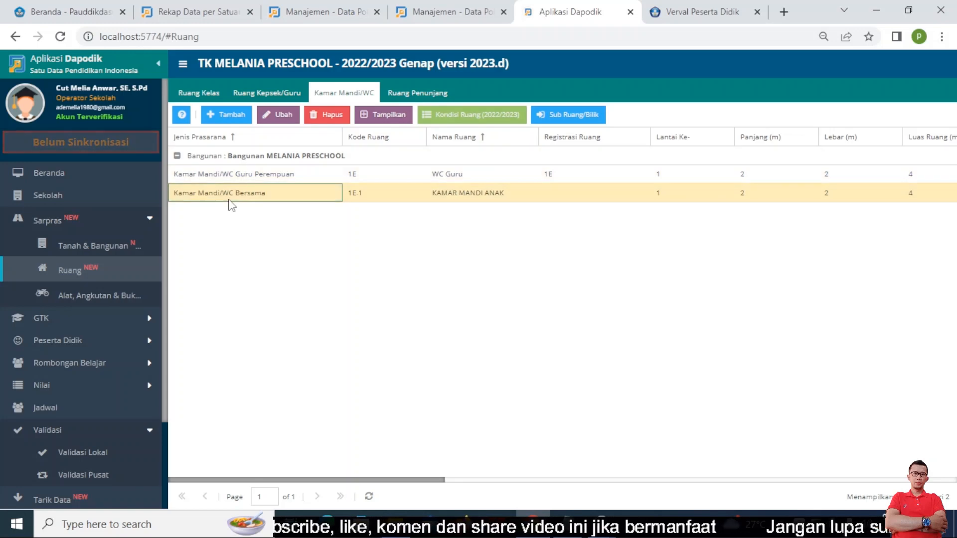
click(556, 117)
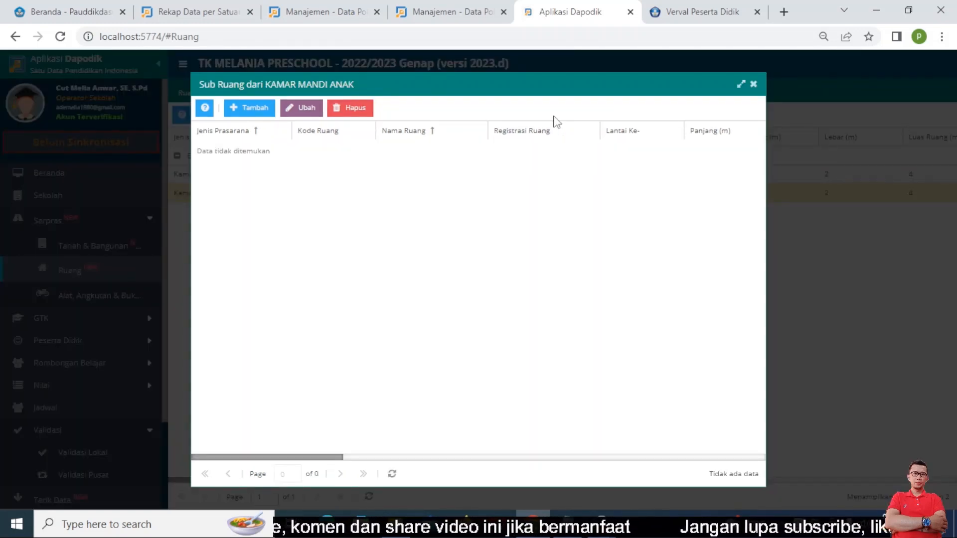
click(250, 109)
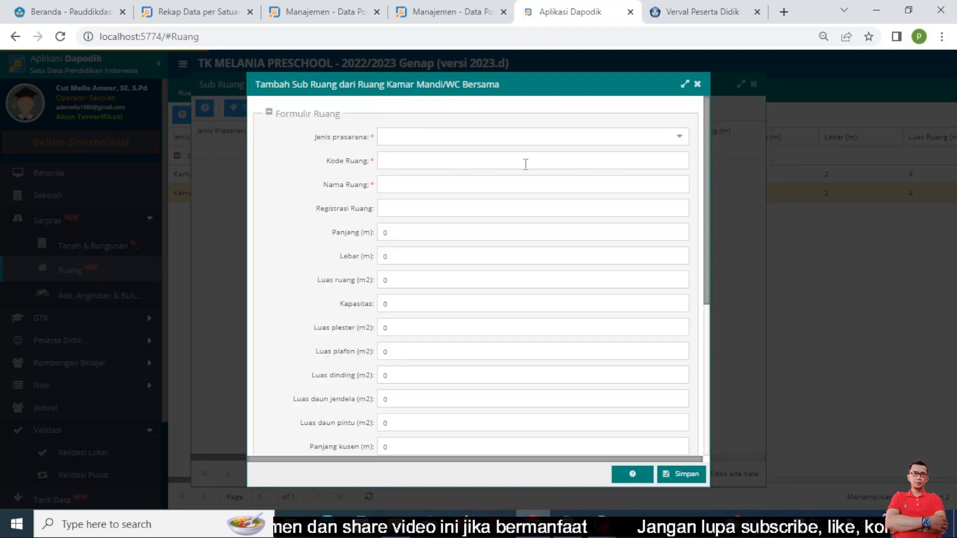
click(679, 138)
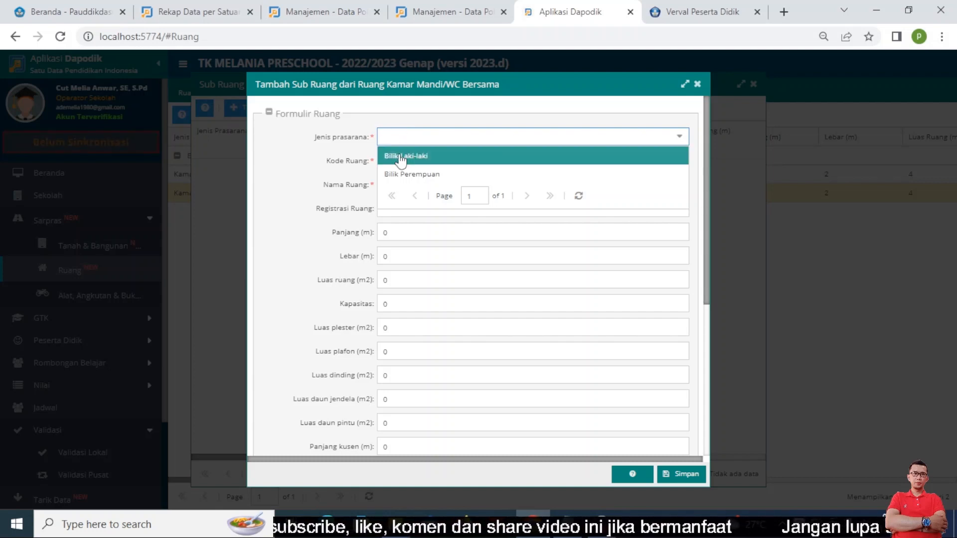
click(401, 156)
click(401, 158)
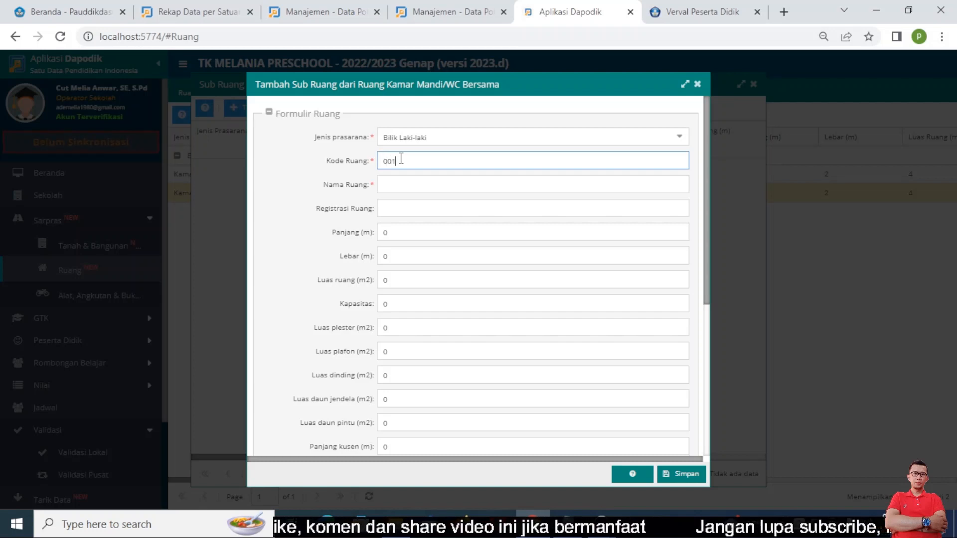
click(390, 183)
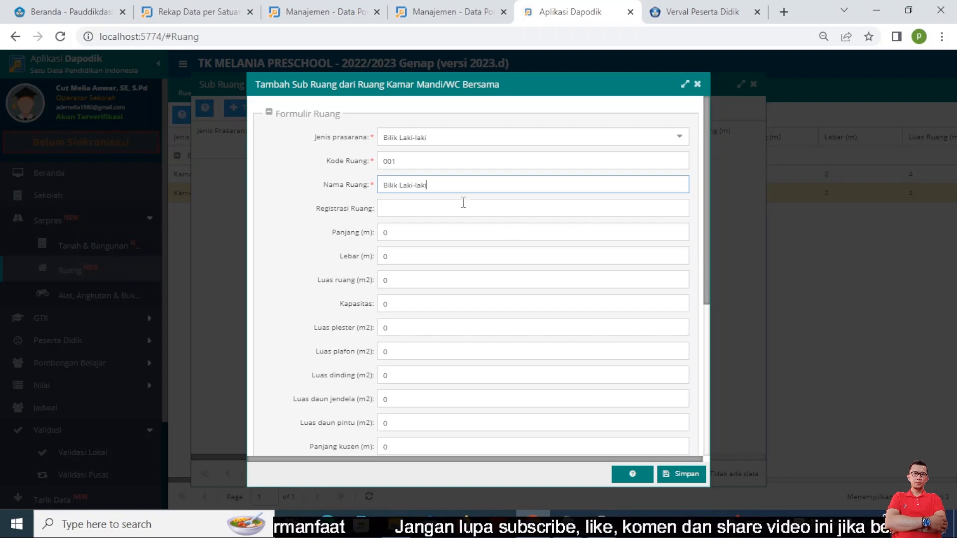
scroll(399, 353, down, 5)
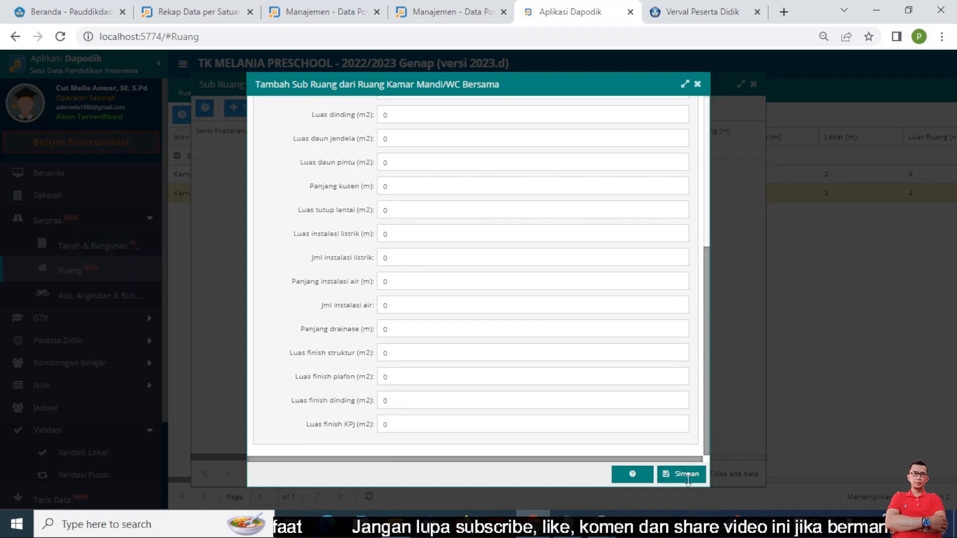
click(679, 474)
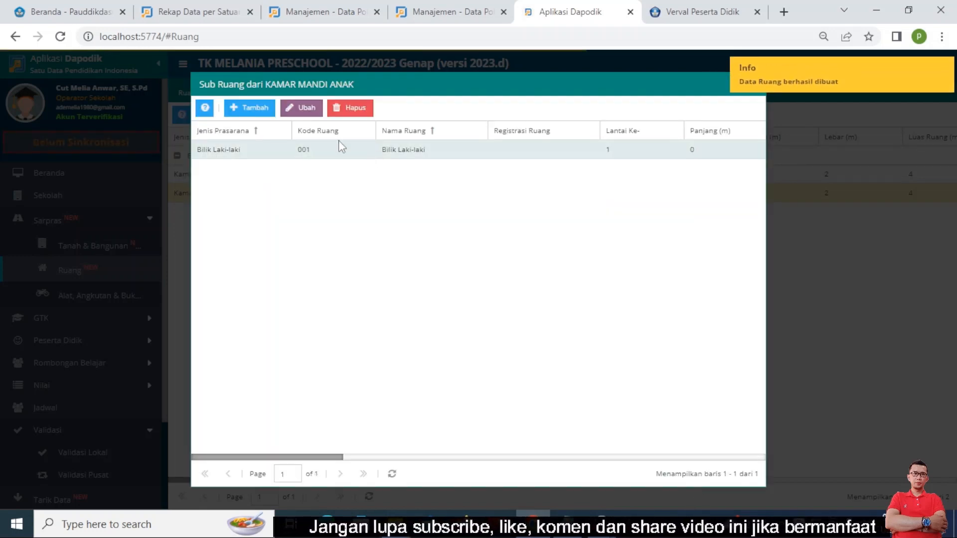
Add a second sub-room to KAMAR MANDI ANAK with type Bilik Perempuan, code 002 and name Bilik Perempuan, and close the sub-room list
click(247, 111)
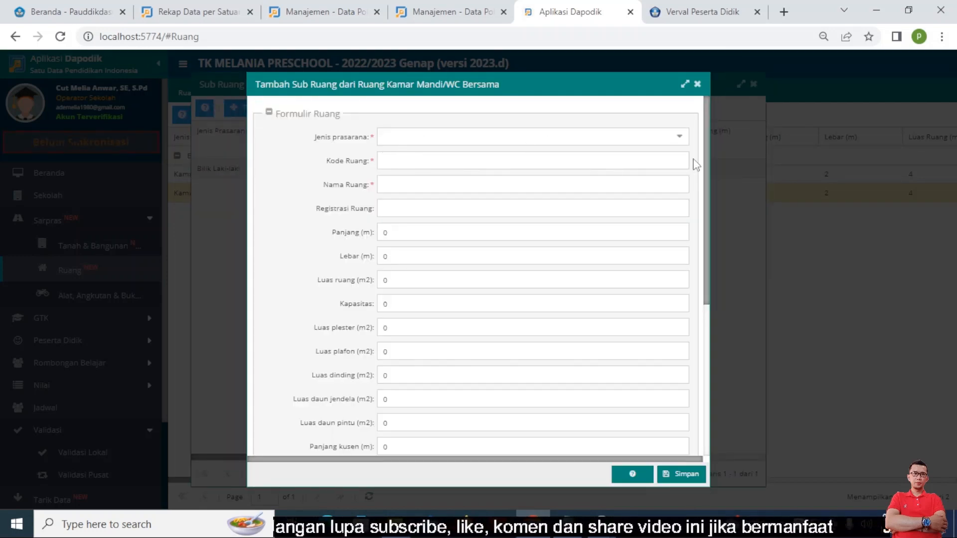
click(681, 137)
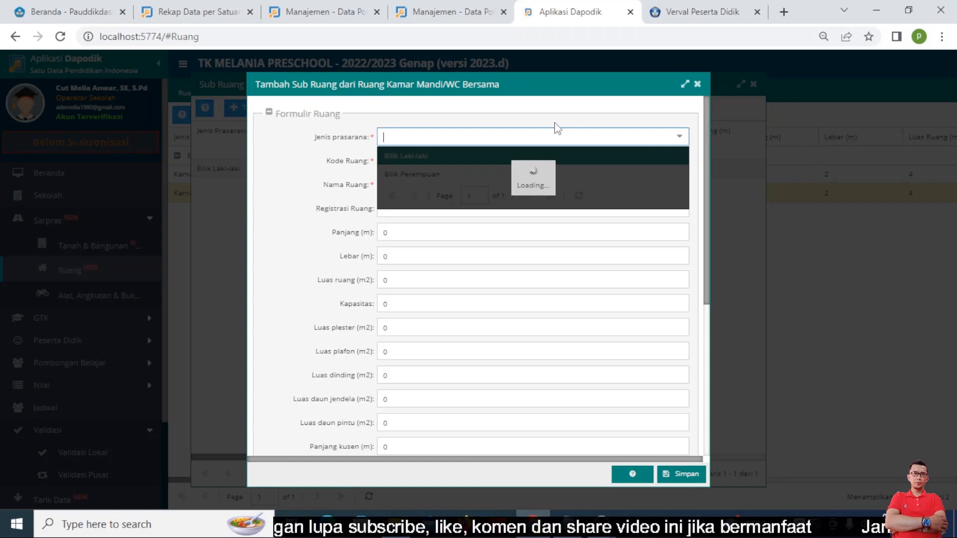
click(406, 172)
click(405, 167)
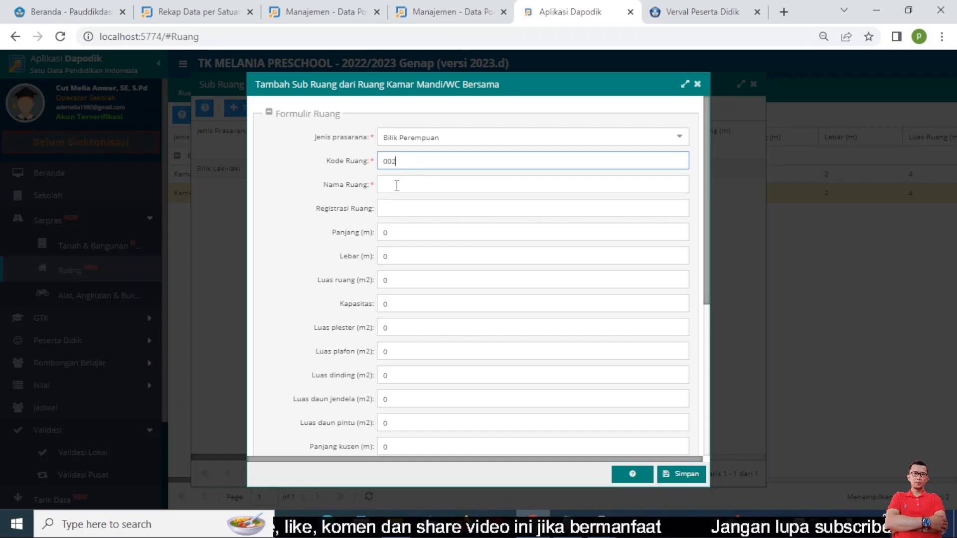
click(397, 185)
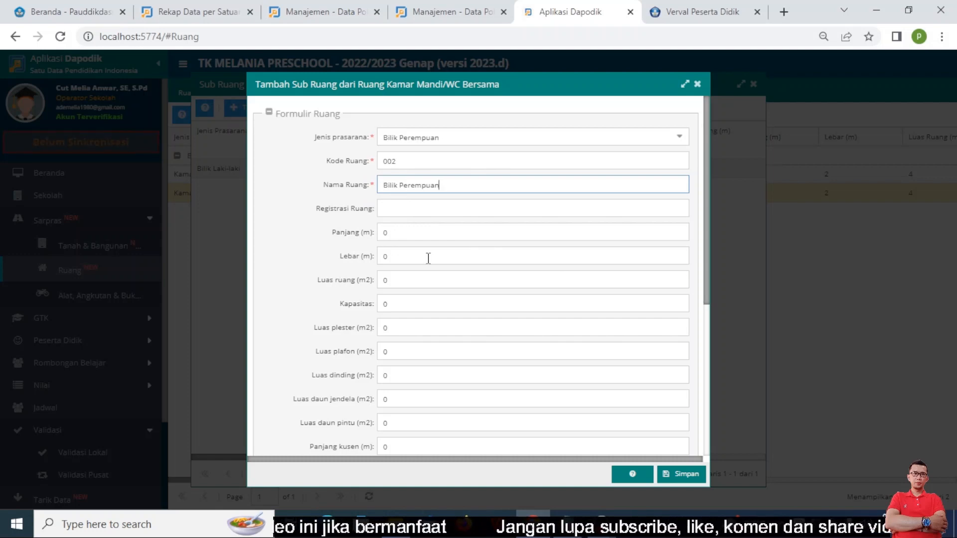
scroll(448, 224, down, 2)
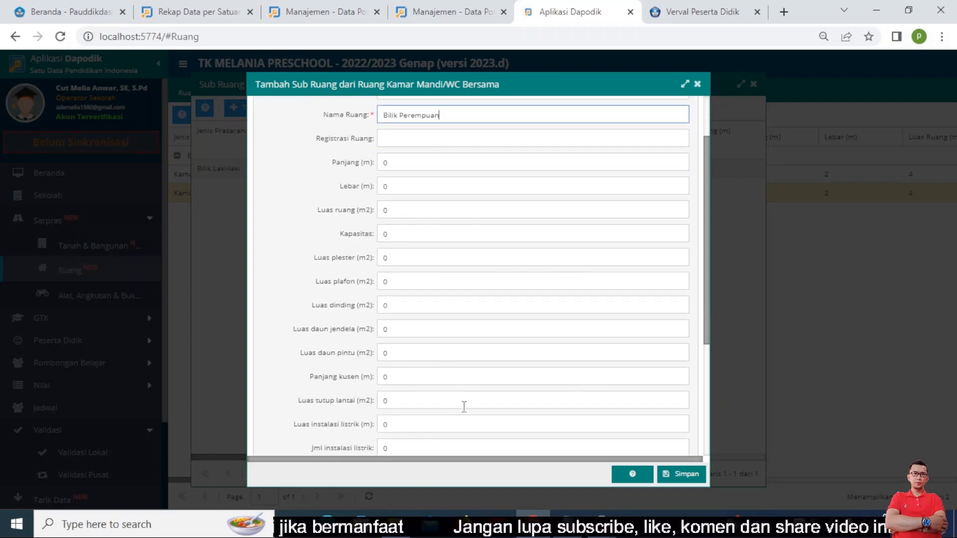
click(681, 475)
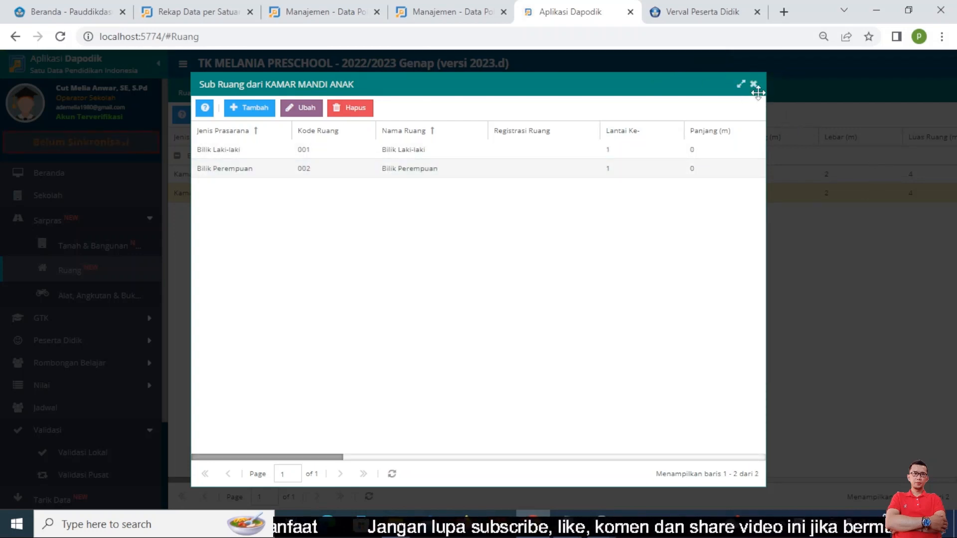
click(754, 84)
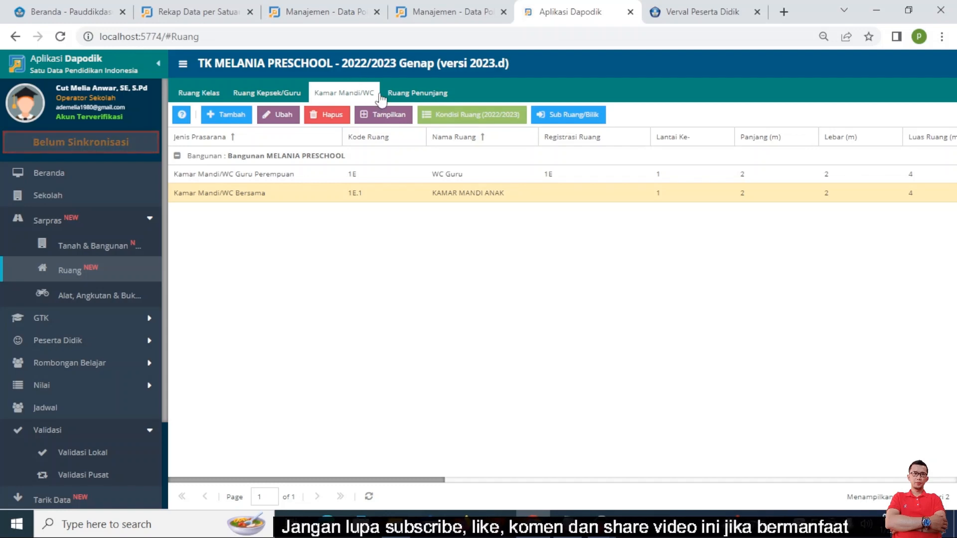
Save the 2022/2023 condition of the supporting room Ruang Serba Guna as Tidak ada kerusakan with damage value 0
click(413, 95)
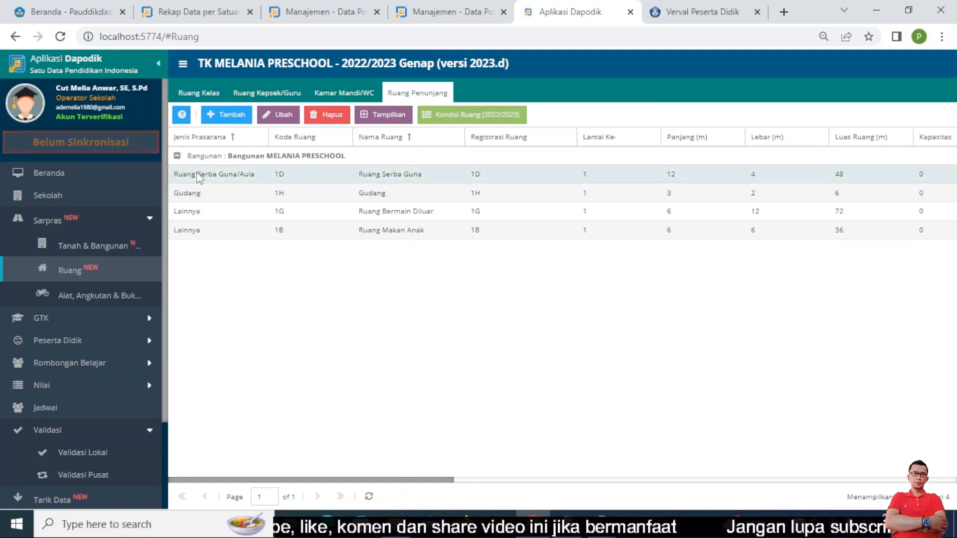
click(215, 182)
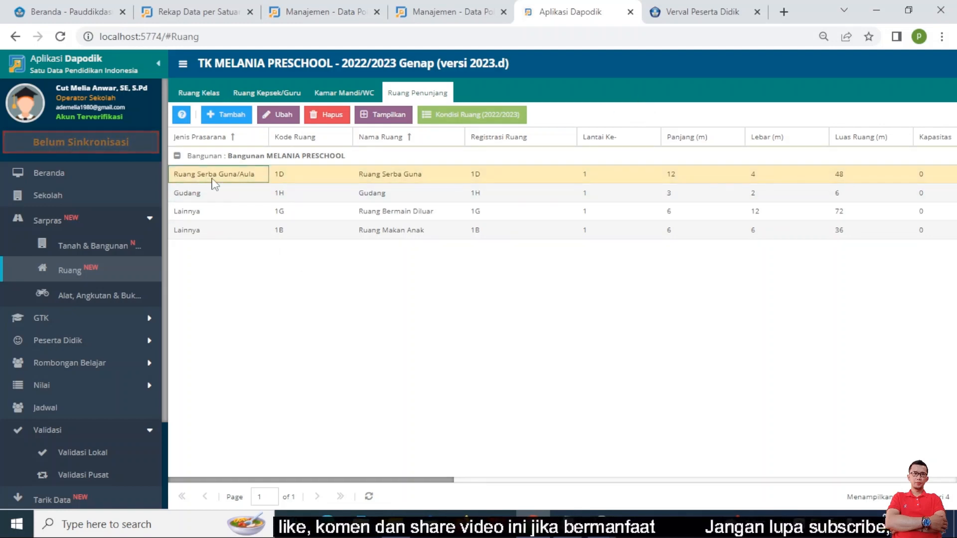
click(470, 115)
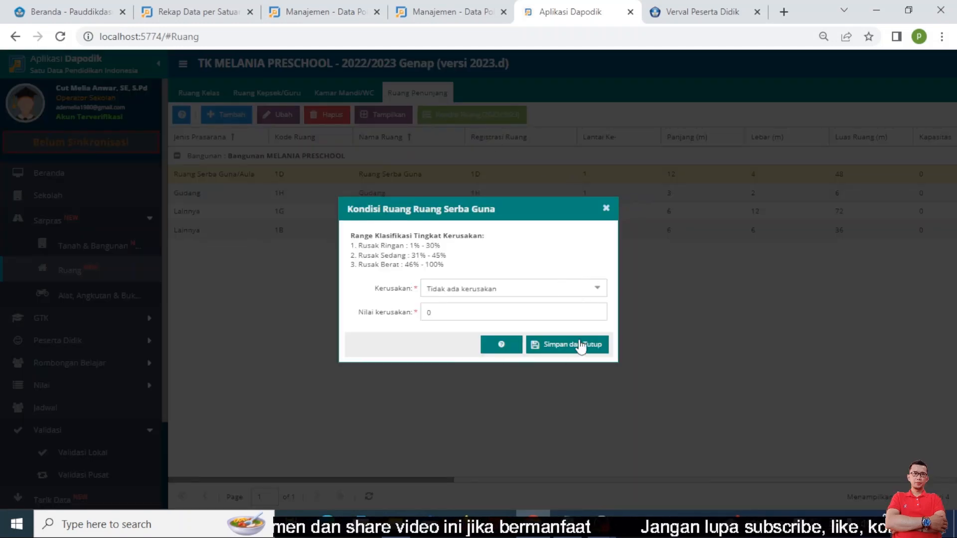
click(583, 345)
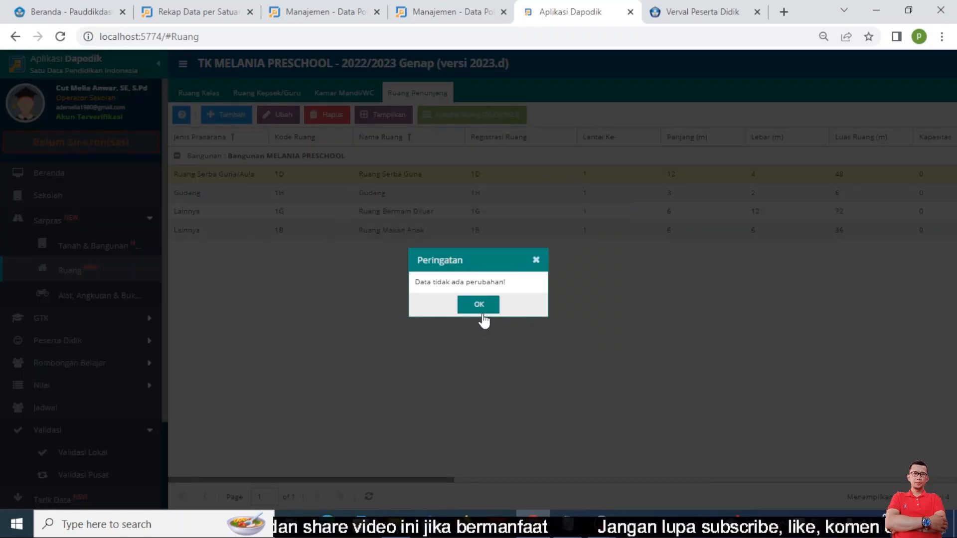
click(464, 304)
Save the 2022/2023 condition of the Gudang room as Tidak ada kerusakan with damage value 0
click(195, 198)
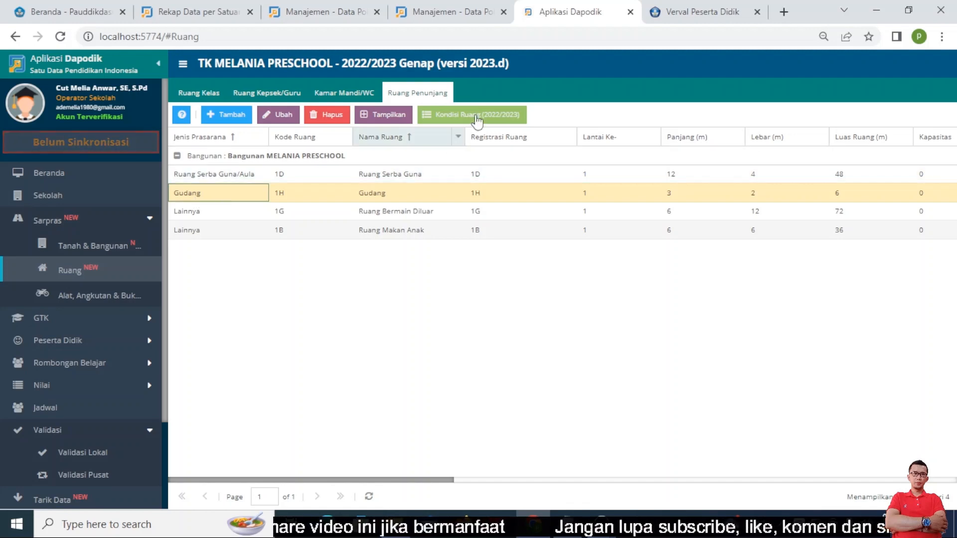
click(477, 119)
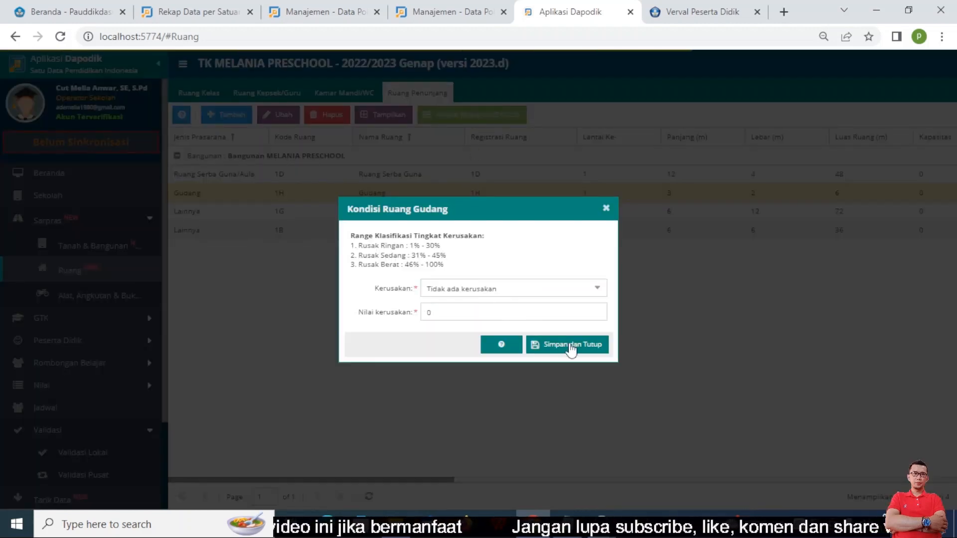
click(570, 344)
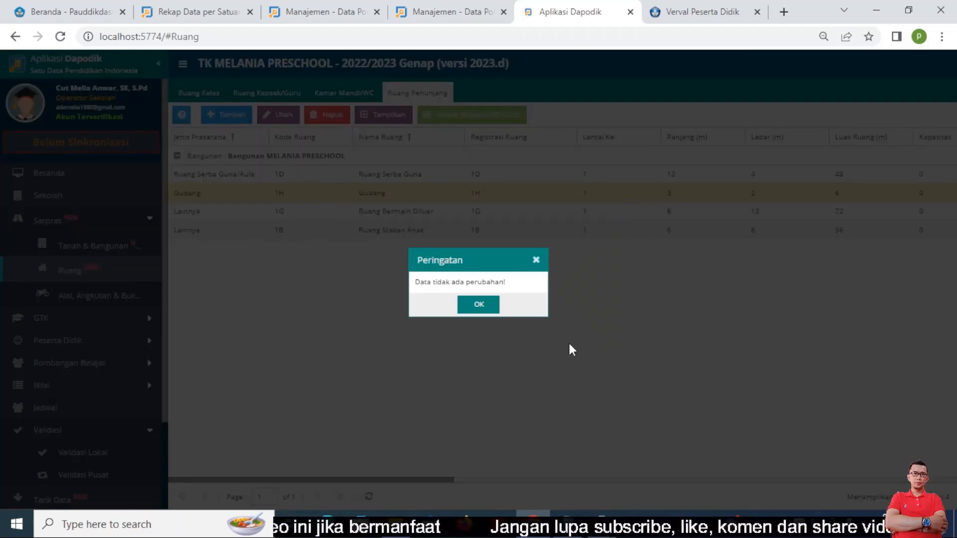
click(477, 302)
Save the 2022/2023 room condition of Ruang Bermain Diluar with its existing damage settings
click(182, 213)
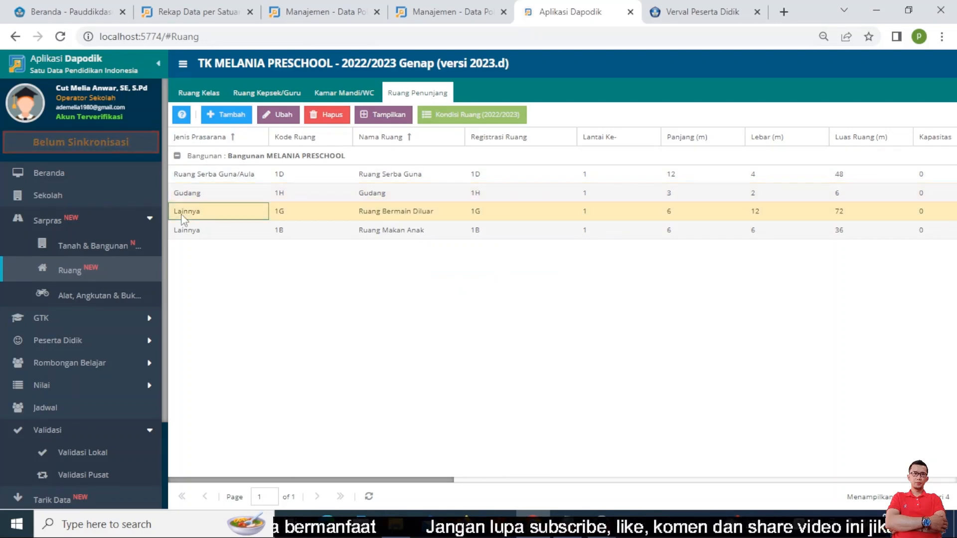
click(486, 119)
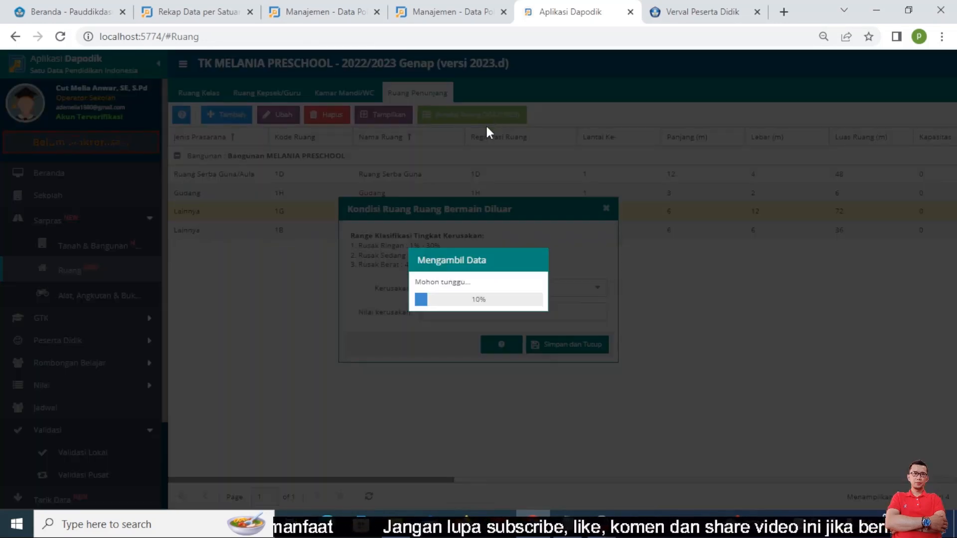
click(561, 347)
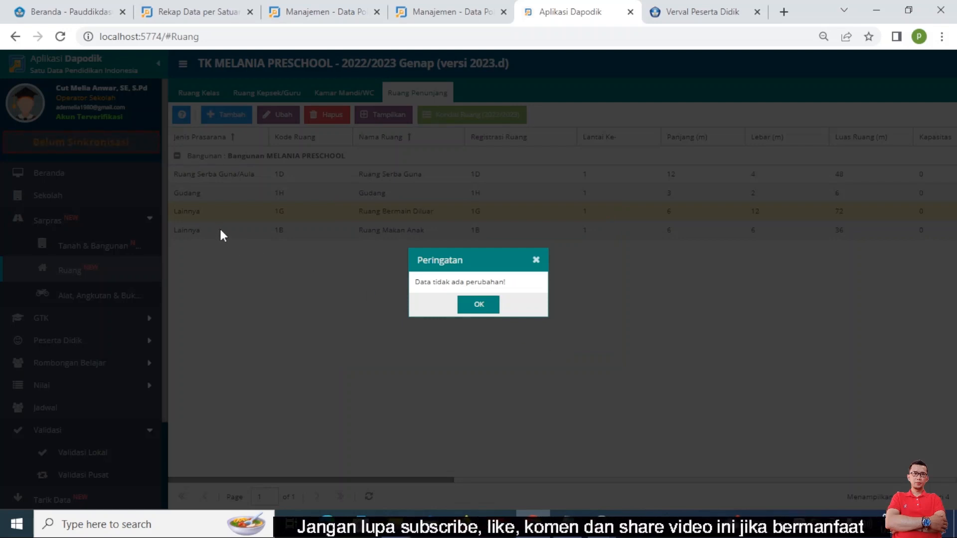
click(477, 305)
Save the 2022/2023 room condition of Ruang Makan Anak with its existing damage settings
click(396, 234)
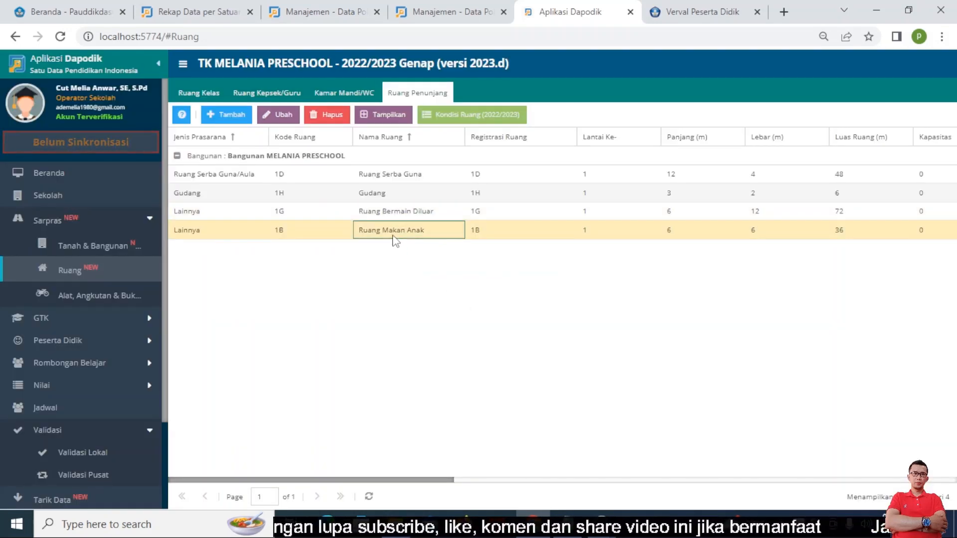
click(496, 113)
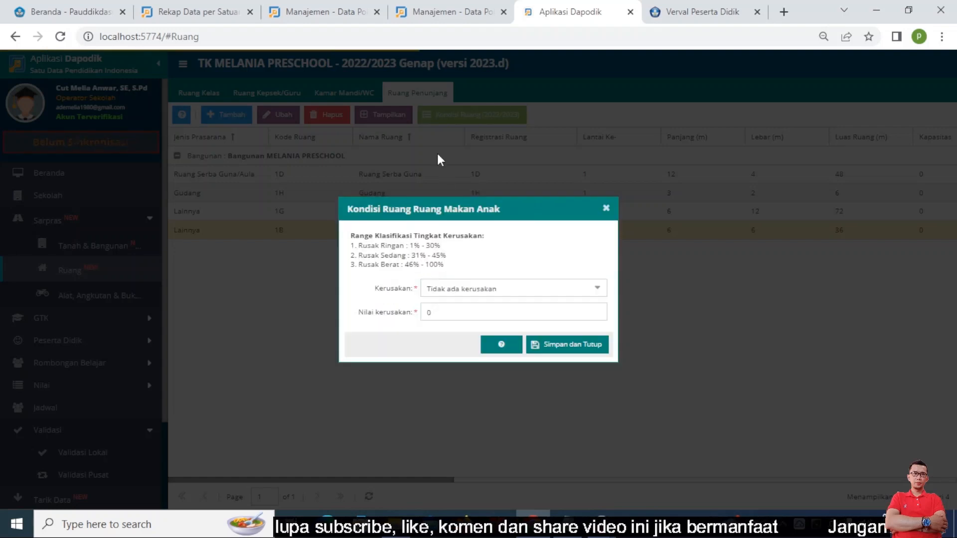
click(572, 344)
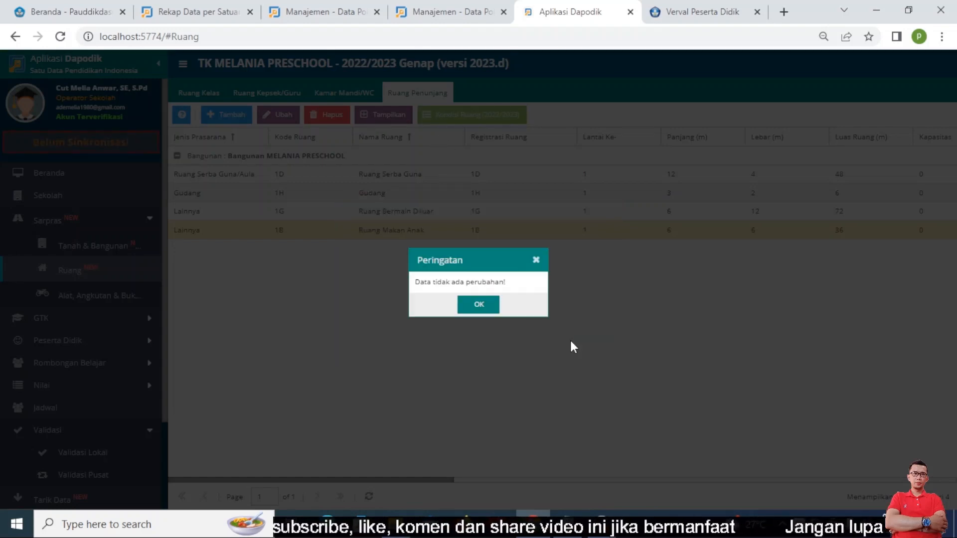
click(482, 309)
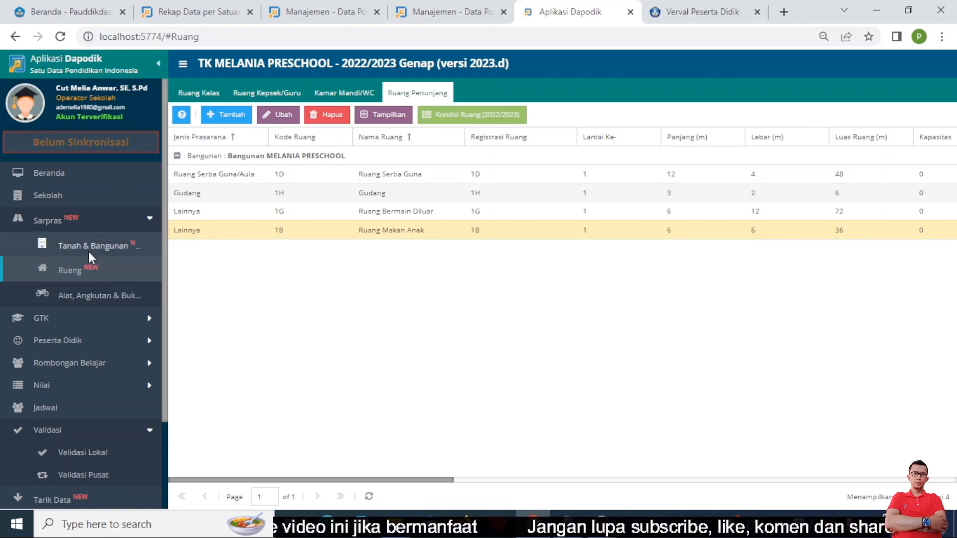
Review the Sarpras issues in the local validation and refresh the validation results
scroll(88, 250, down, 2)
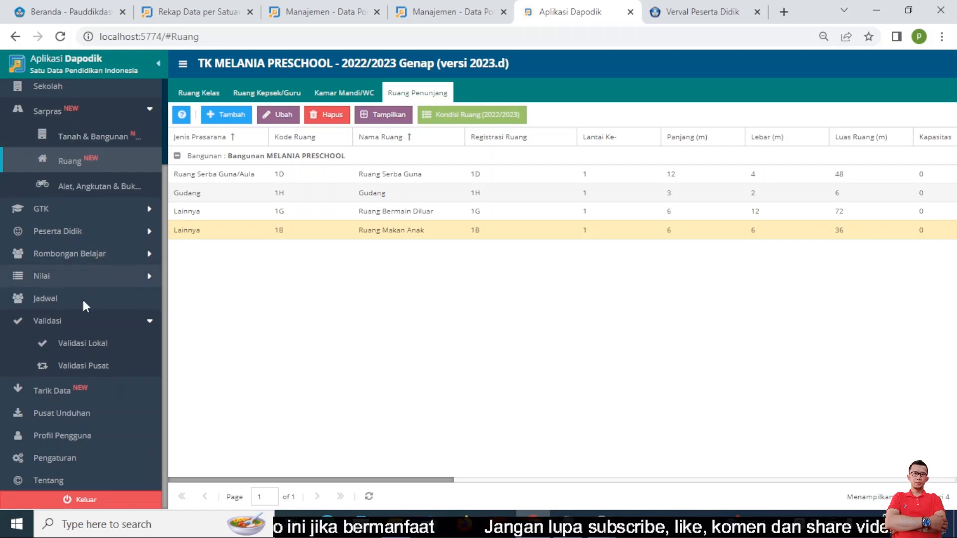
click(58, 342)
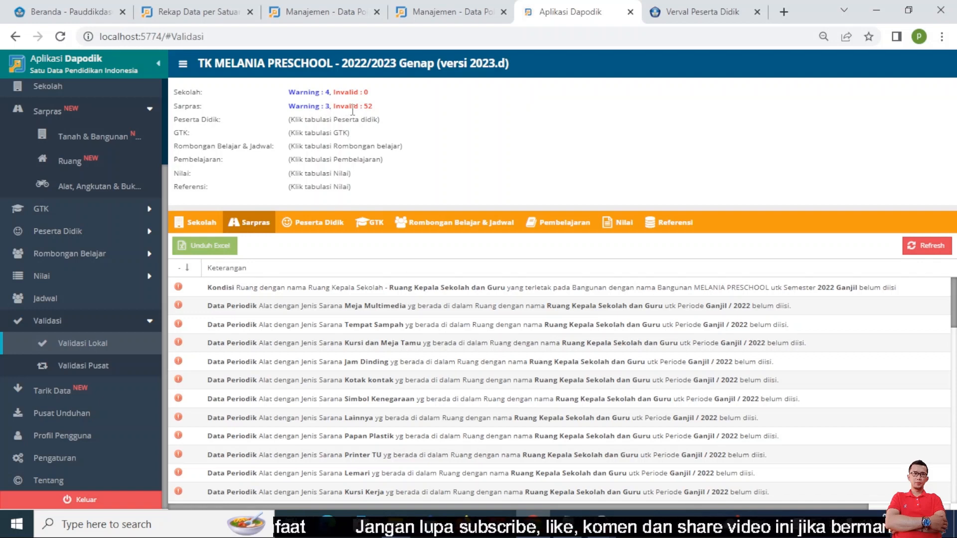
scroll(353, 343, down, 15)
scroll(353, 343, down, 1)
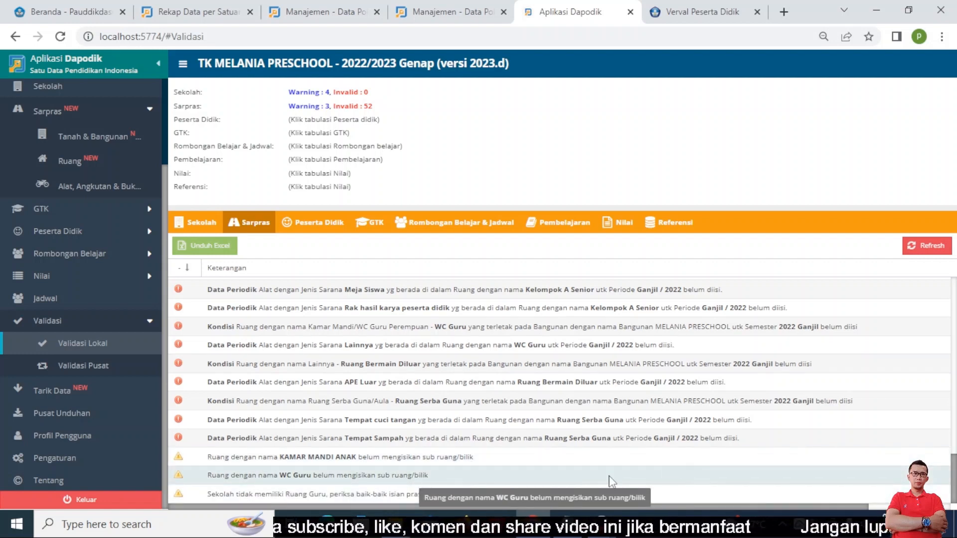
scroll(877, 329, up, 4)
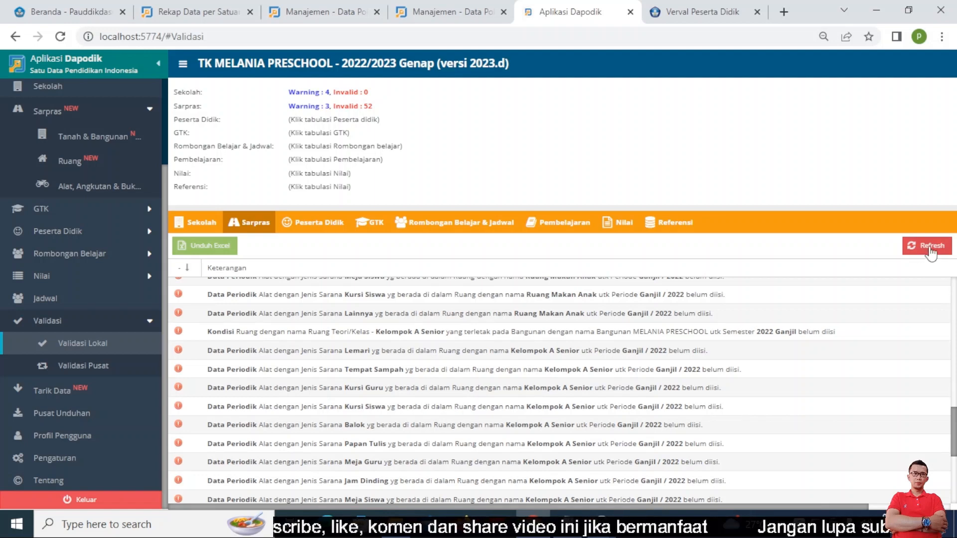
click(933, 245)
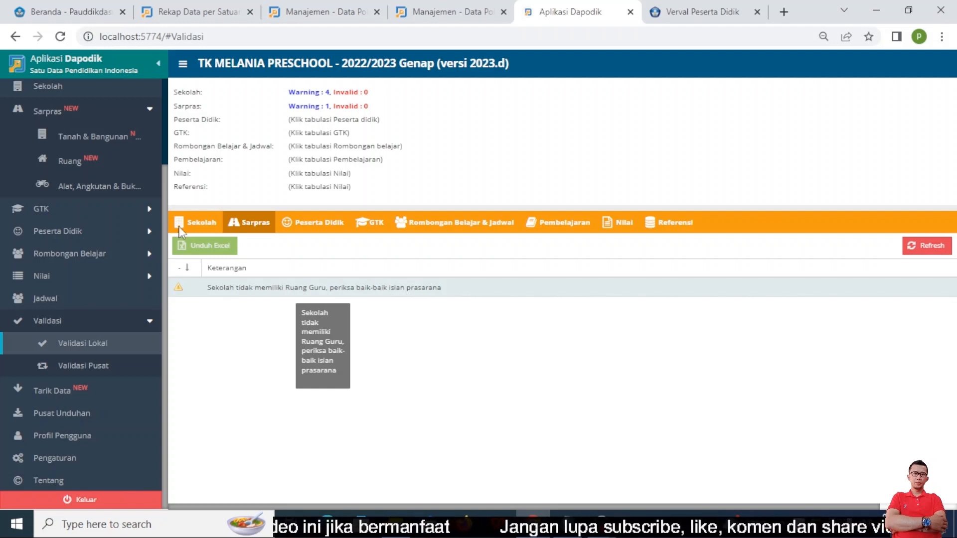
click(75, 161)
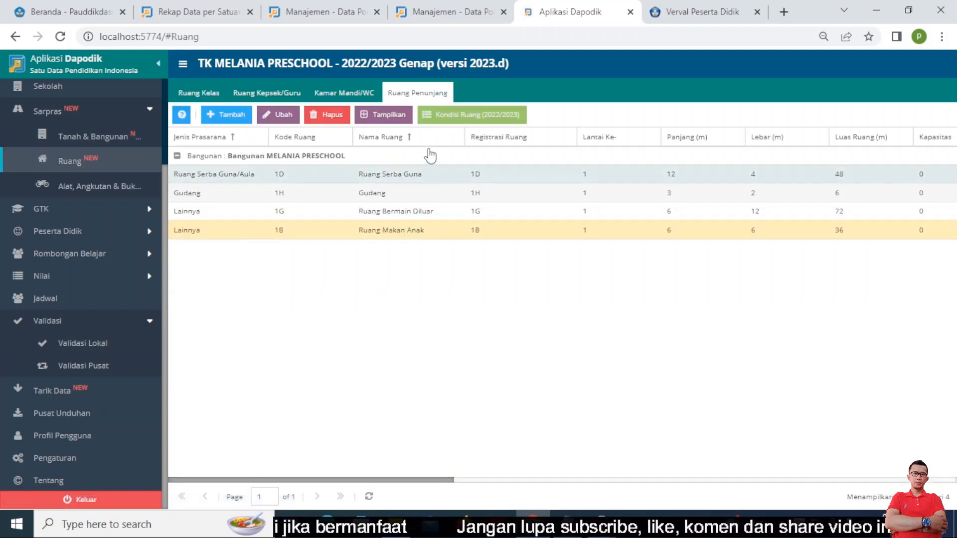
click(283, 93)
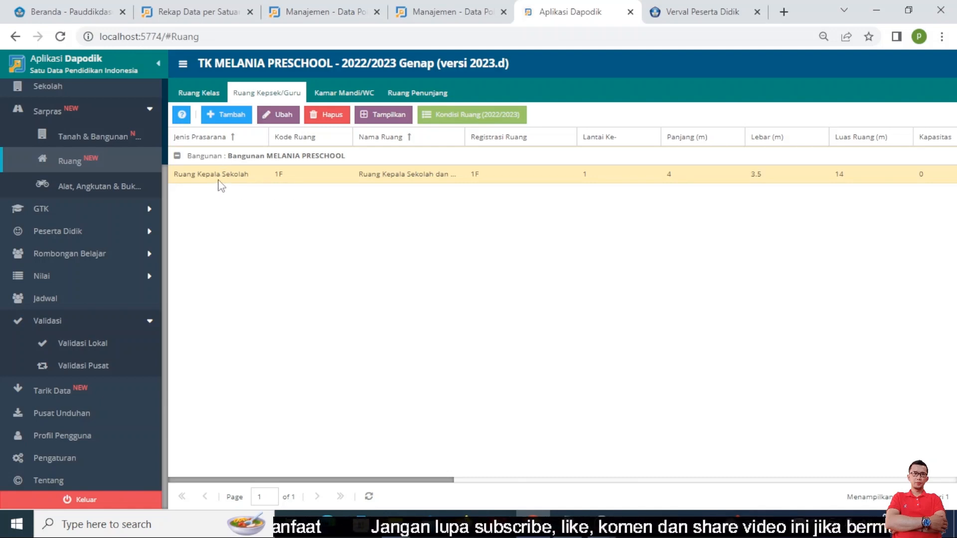
click(230, 119)
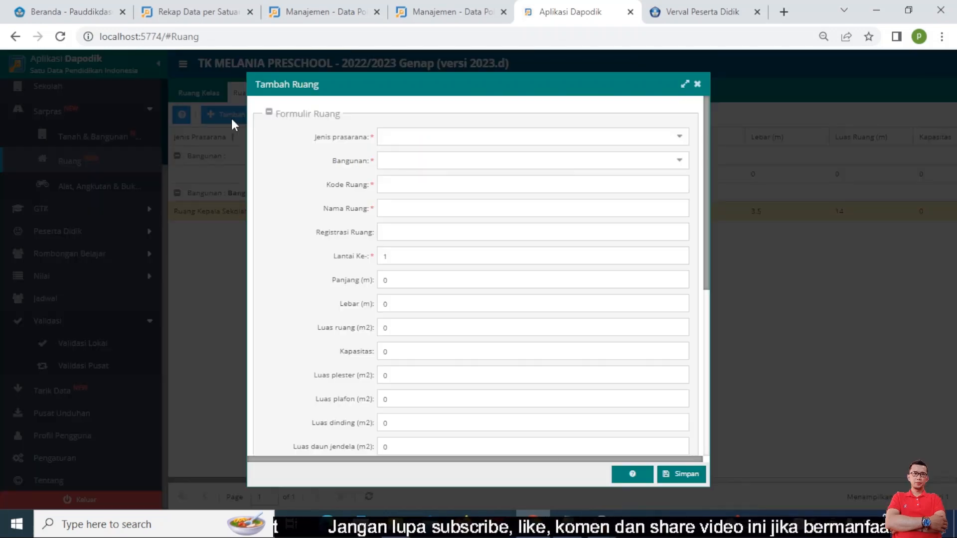
click(678, 139)
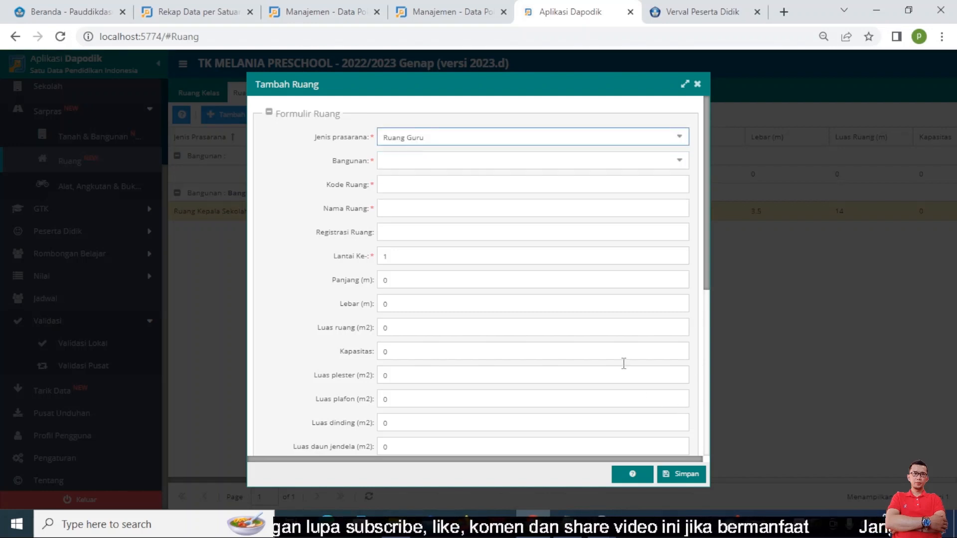
click(698, 85)
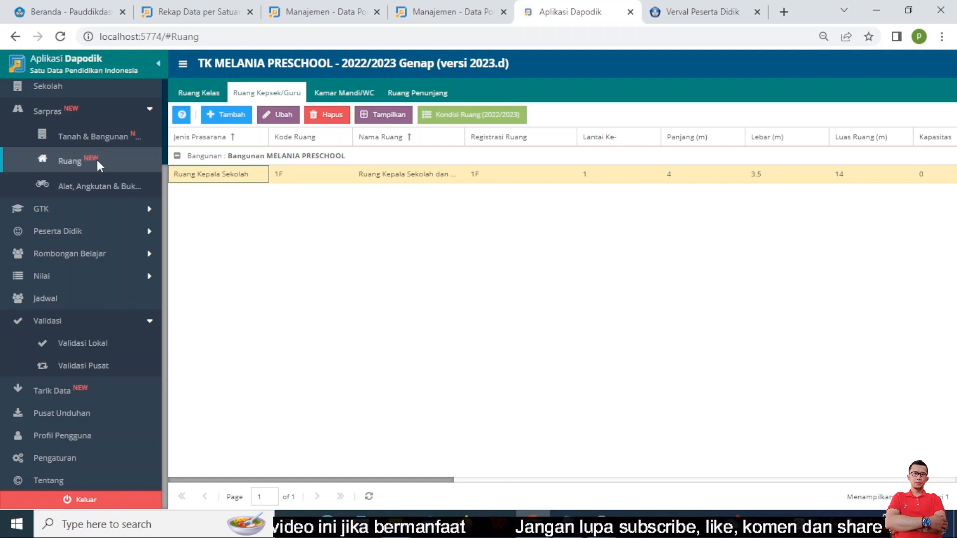
click(85, 344)
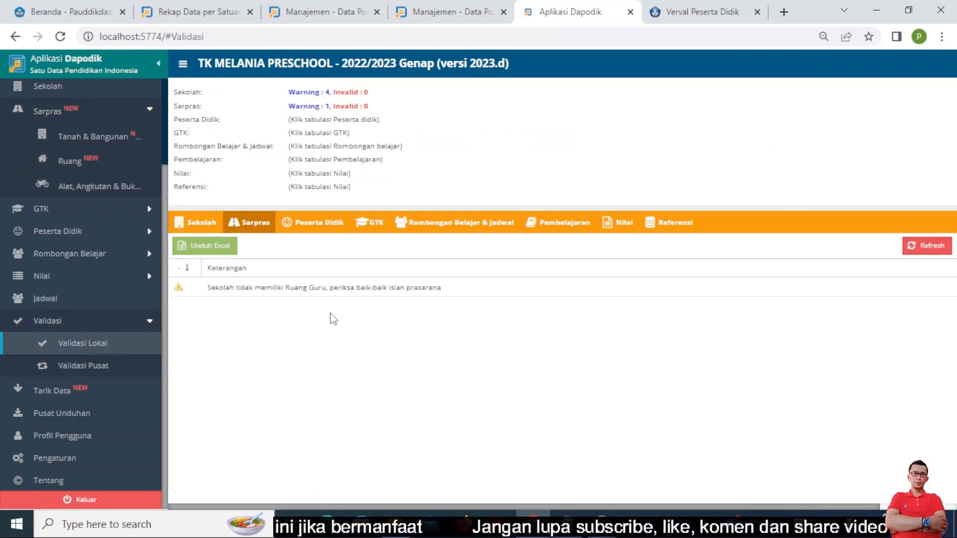